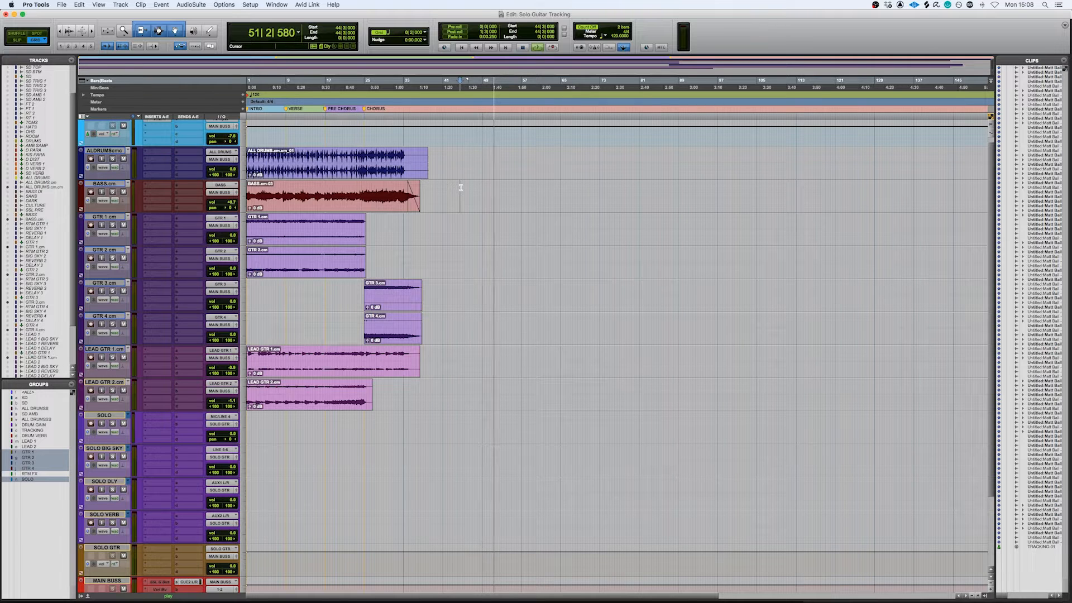
Stop playback, switch to the Console app and view the Fender 55 Deluxe amp plug-in on the GTR DI channel.
key(space)
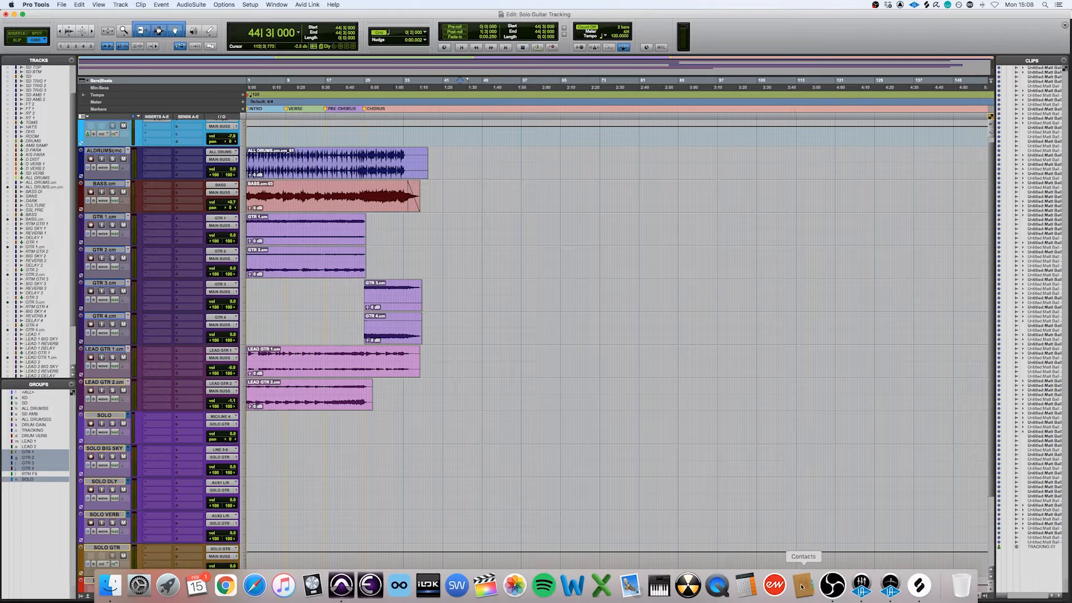
click(860, 583)
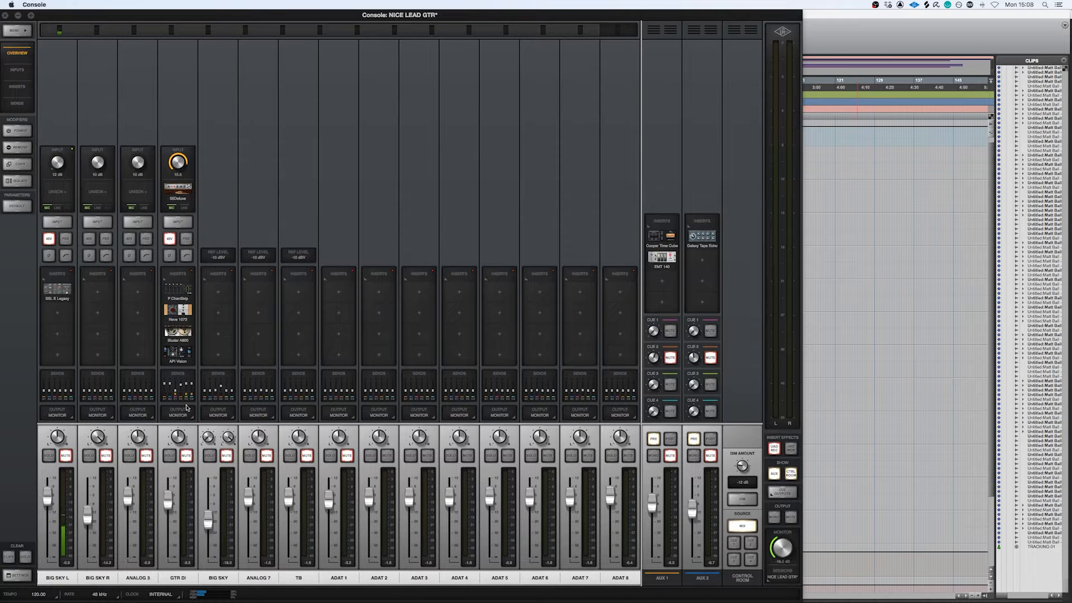
click(173, 193)
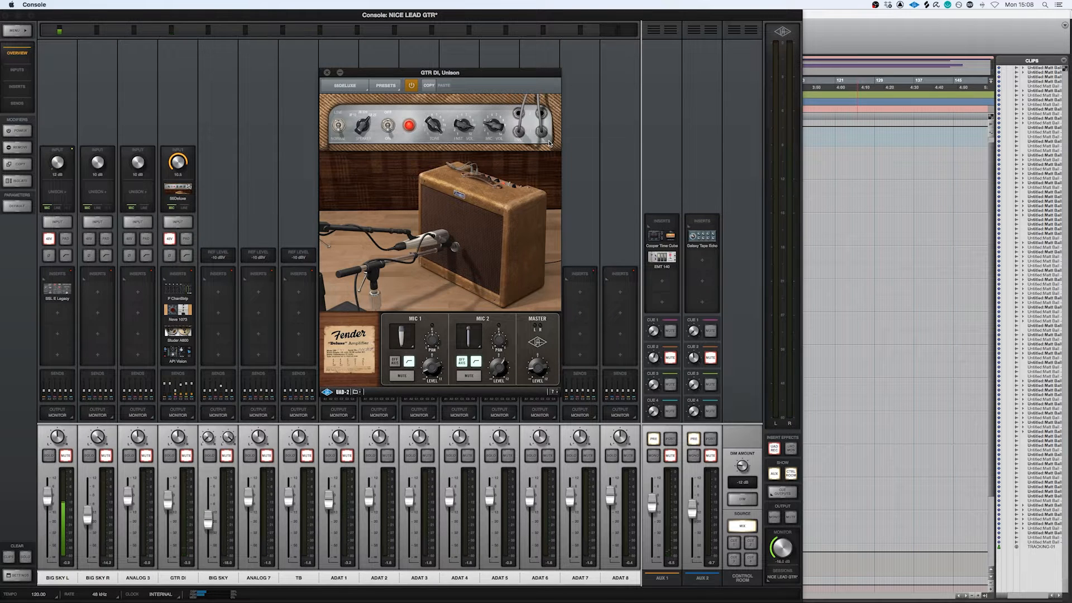
click(327, 73)
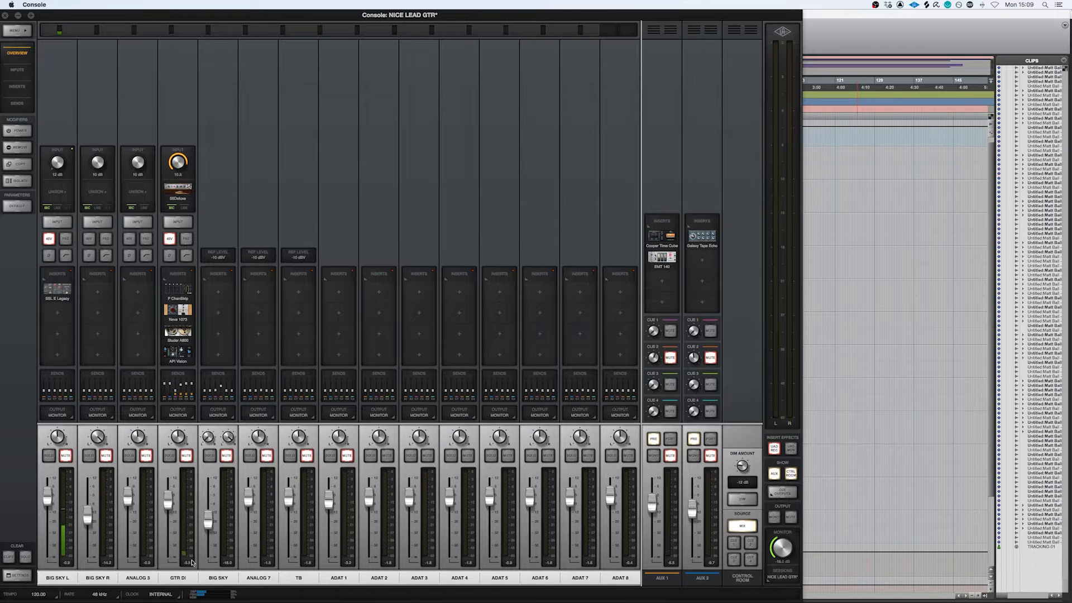
Toggle the mutes of the BIG SKY and GTR DI channels and inspect the GTR DI channel's sends.
click(227, 456)
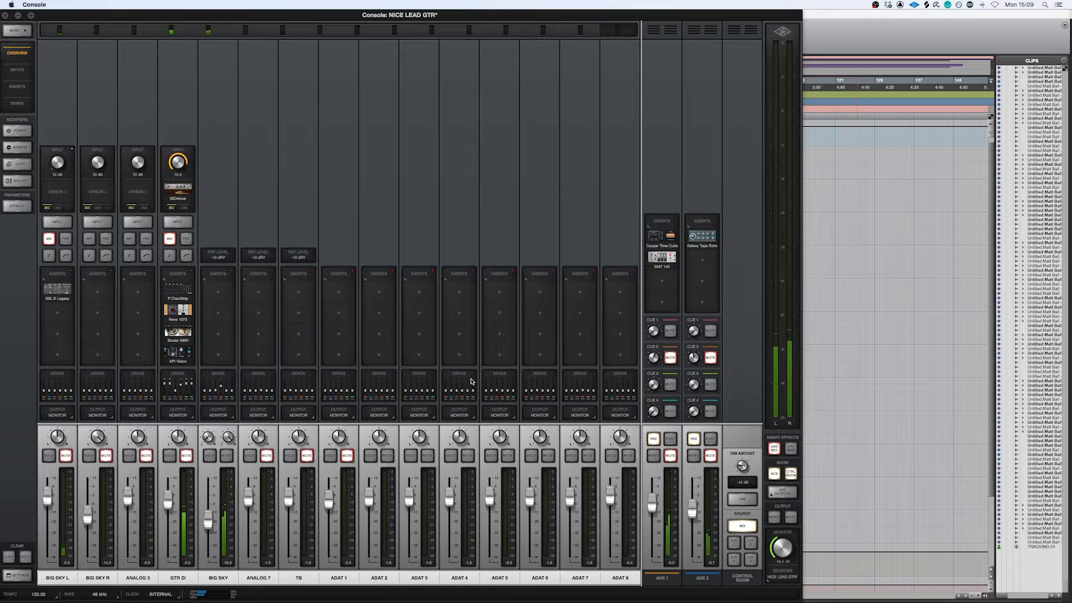
click(186, 456)
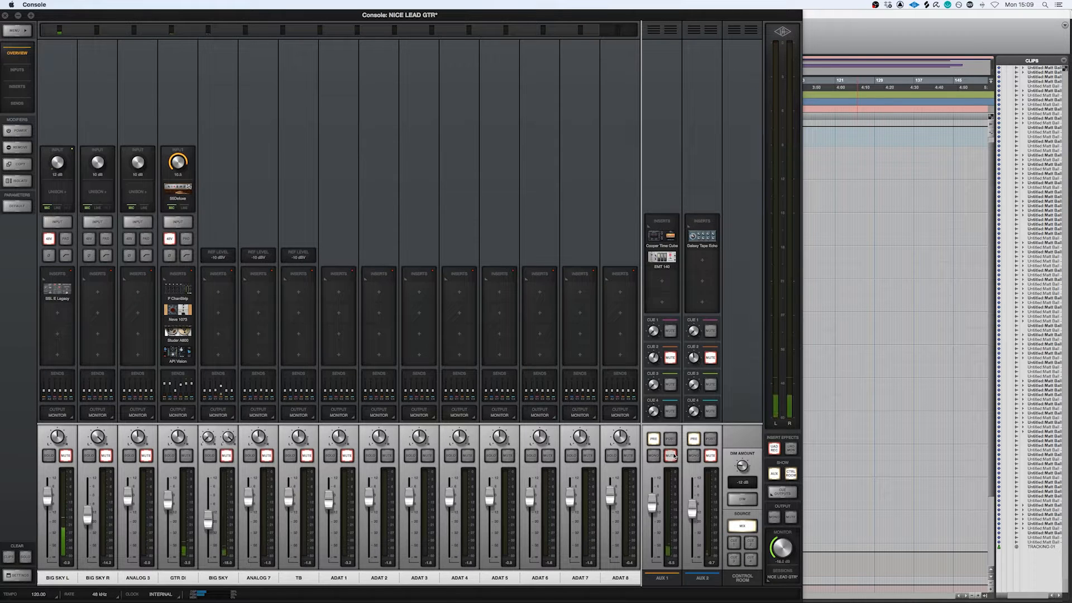
click(178, 385)
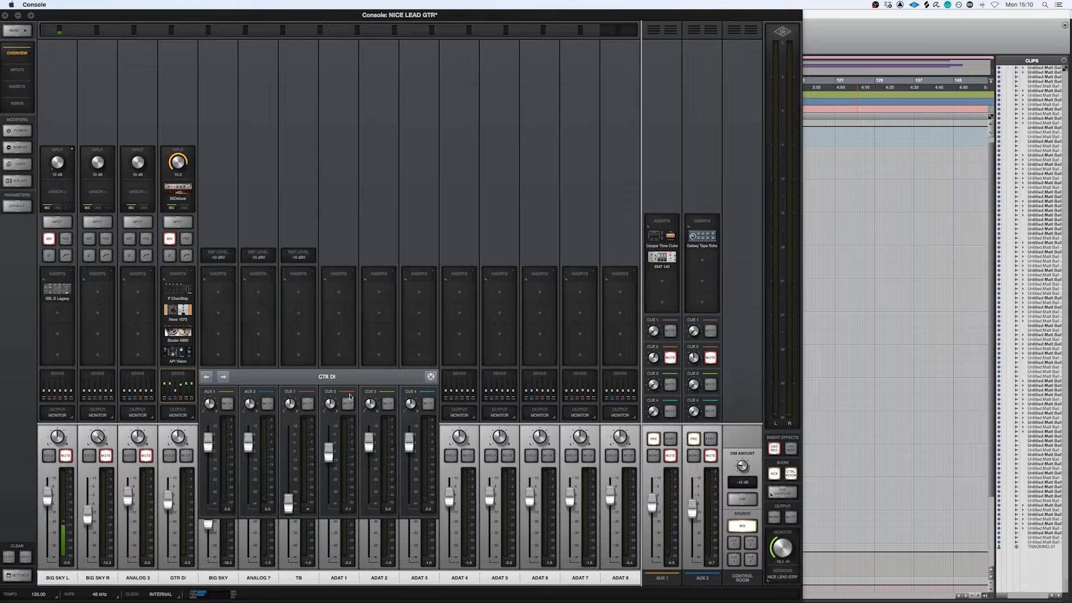
click(431, 377)
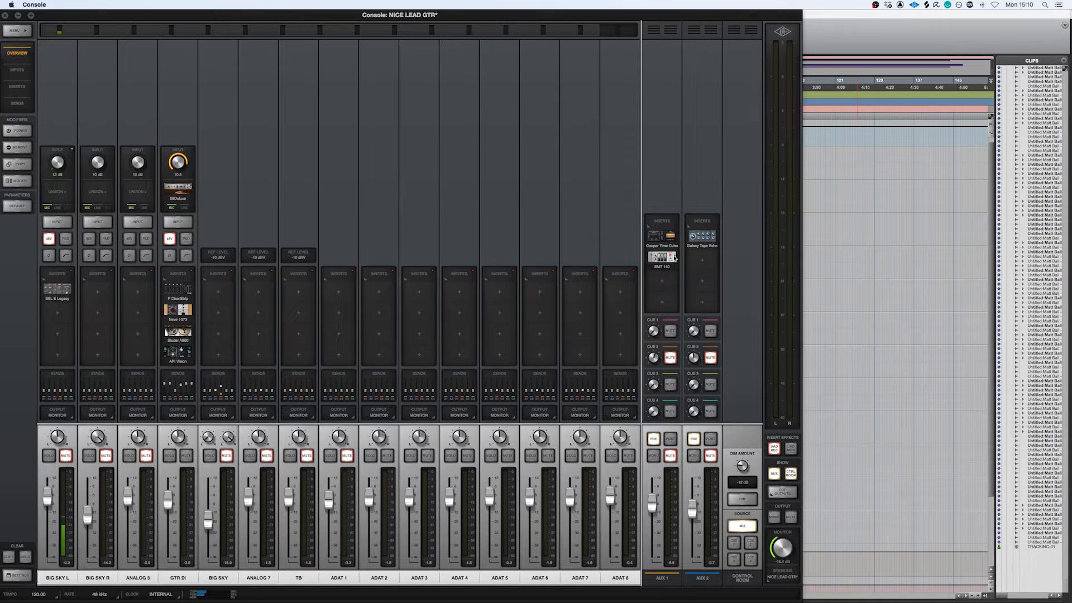
Unmute AUX 1 and examine its Cooper Time Cube delay and EMT 140 reverb plug-ins side by side.
click(675, 460)
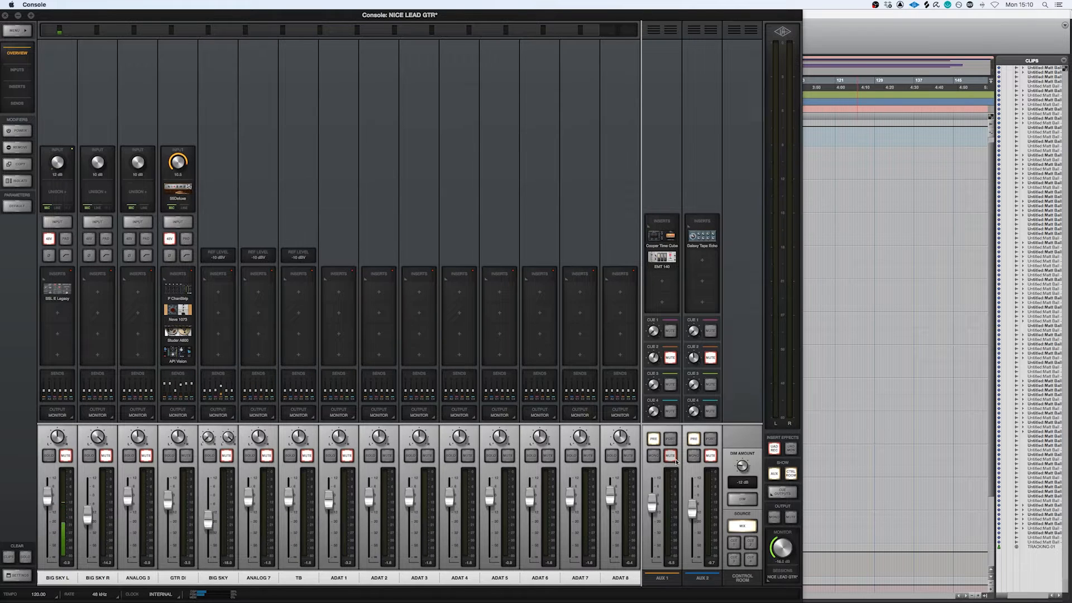
click(661, 236)
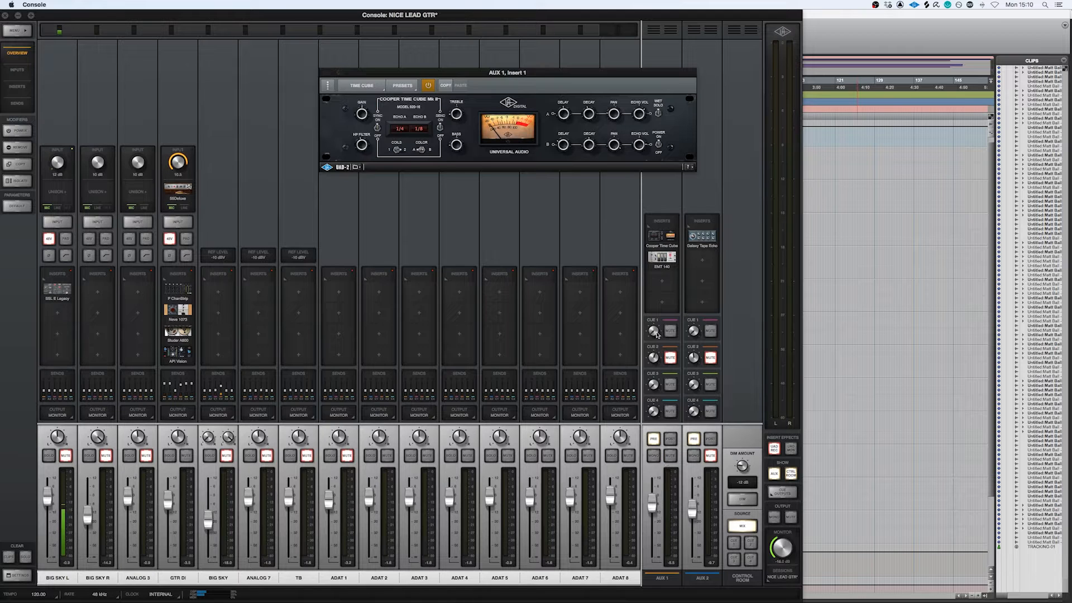
click(670, 358)
click(658, 256)
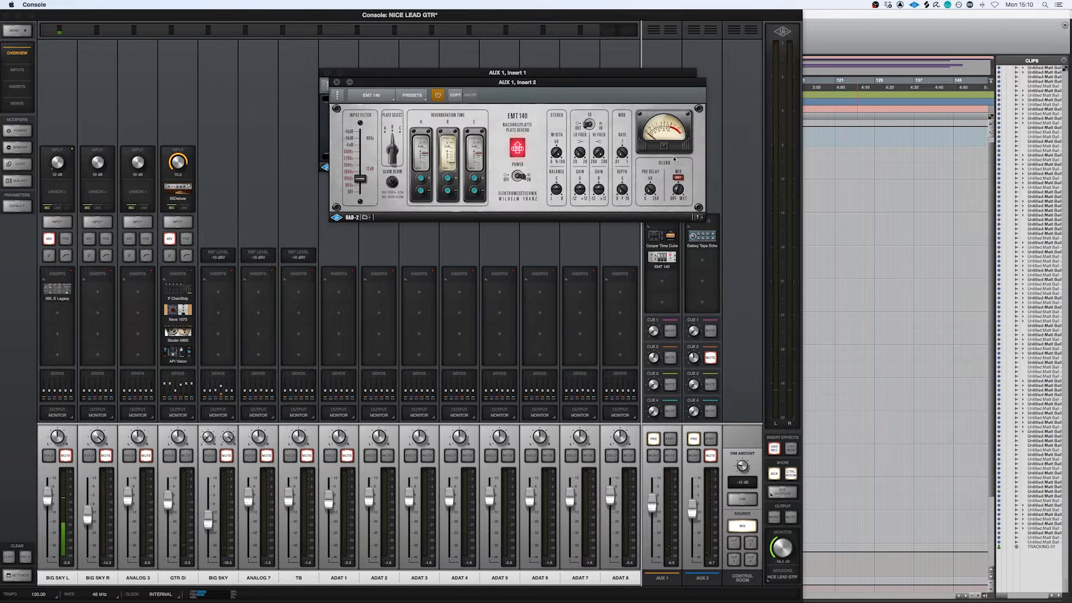
click(336, 82)
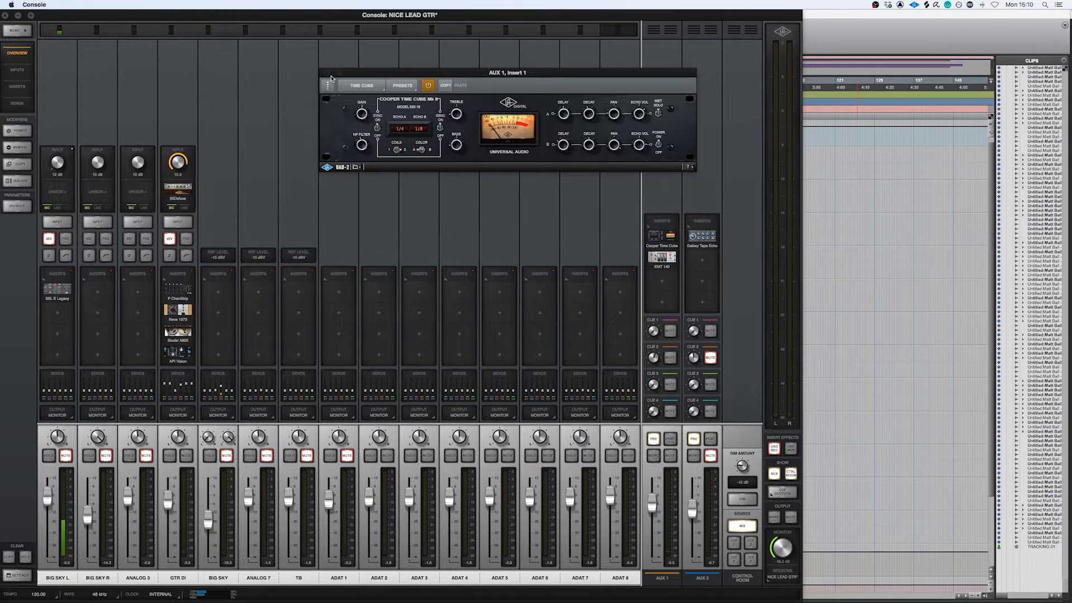
click(670, 258)
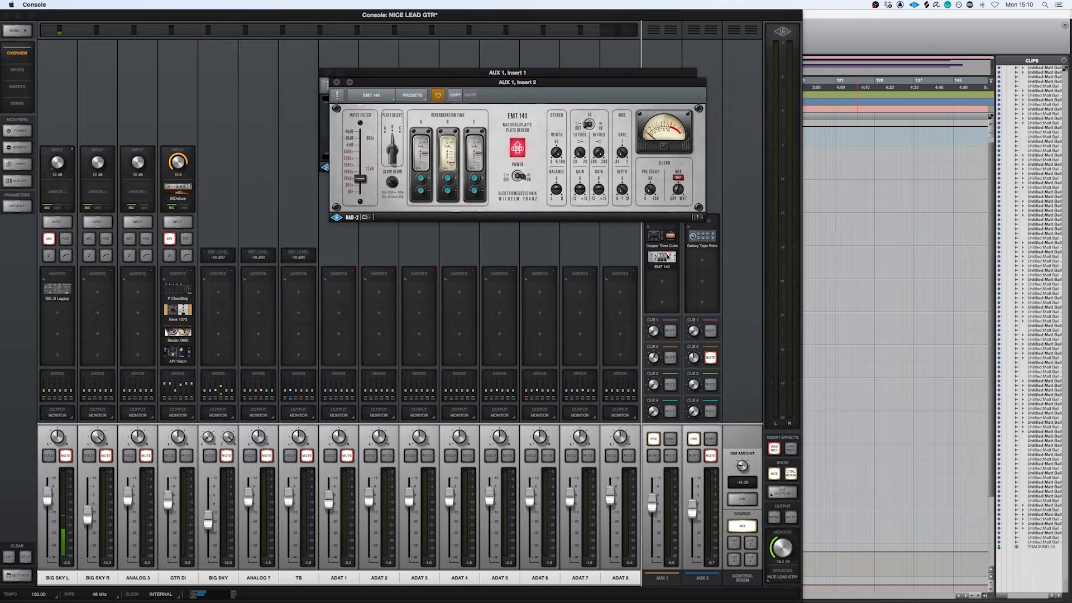
drag(370, 83, 354, 187)
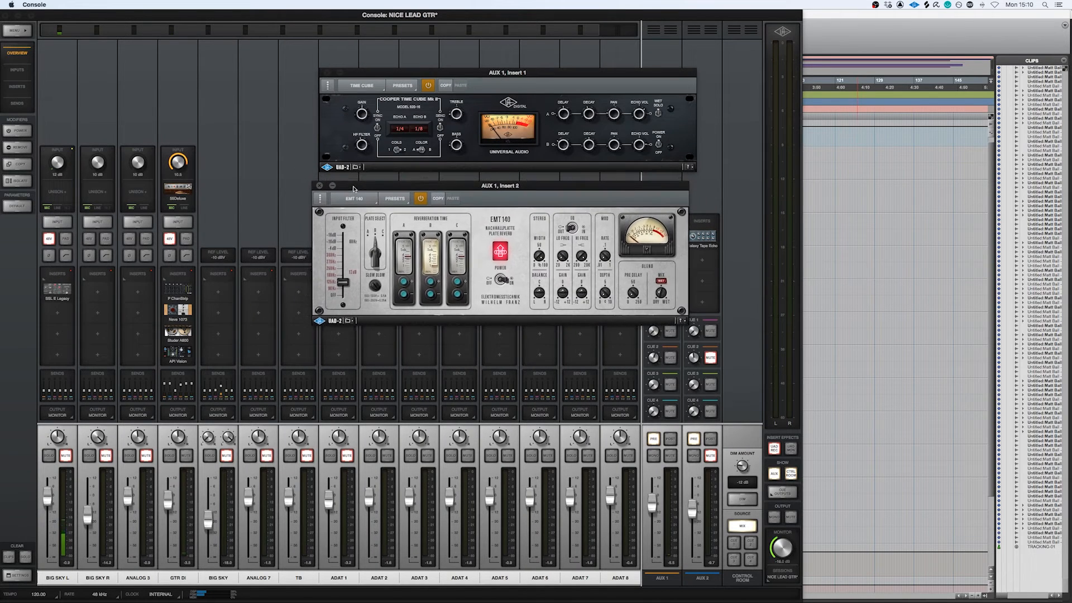
click(327, 72)
click(319, 185)
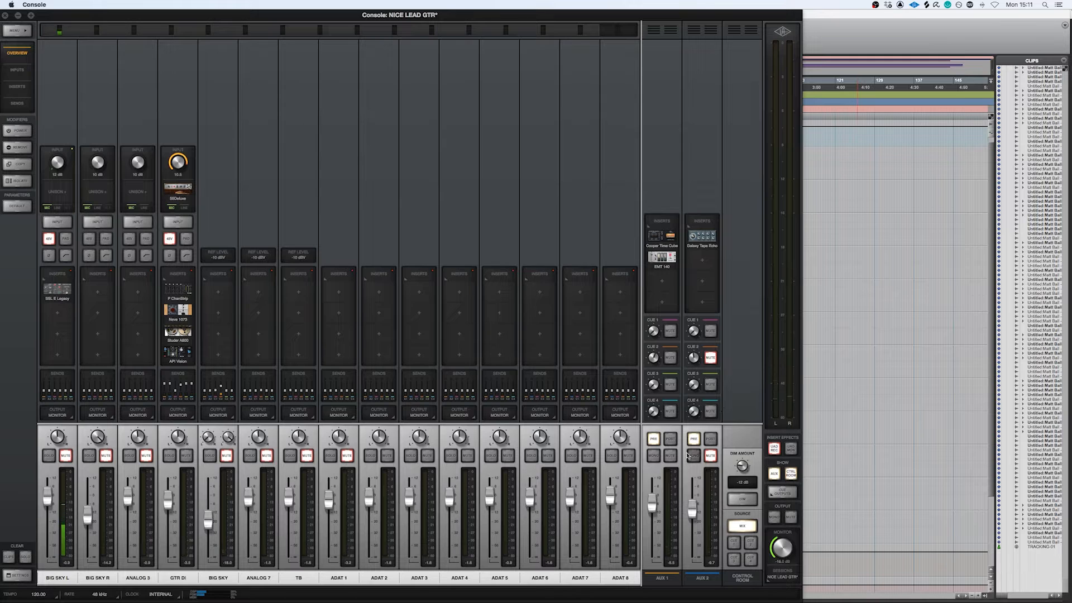
Mute AUX 1, unmute AUX 2 and show the Galaxy Tape Echo plug-in on AUX 2.
click(670, 455)
click(710, 455)
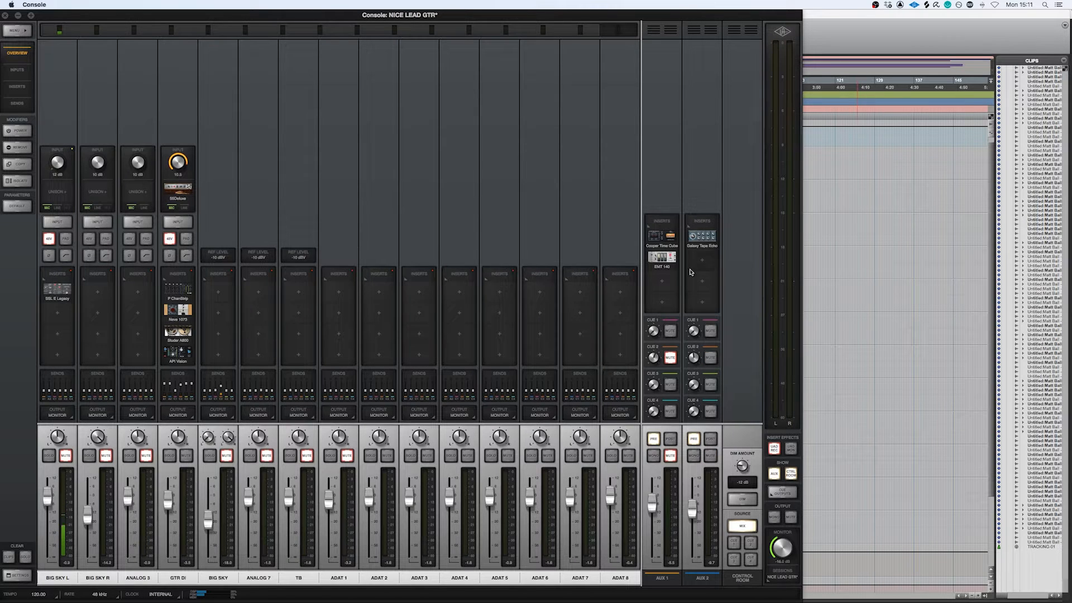
click(703, 236)
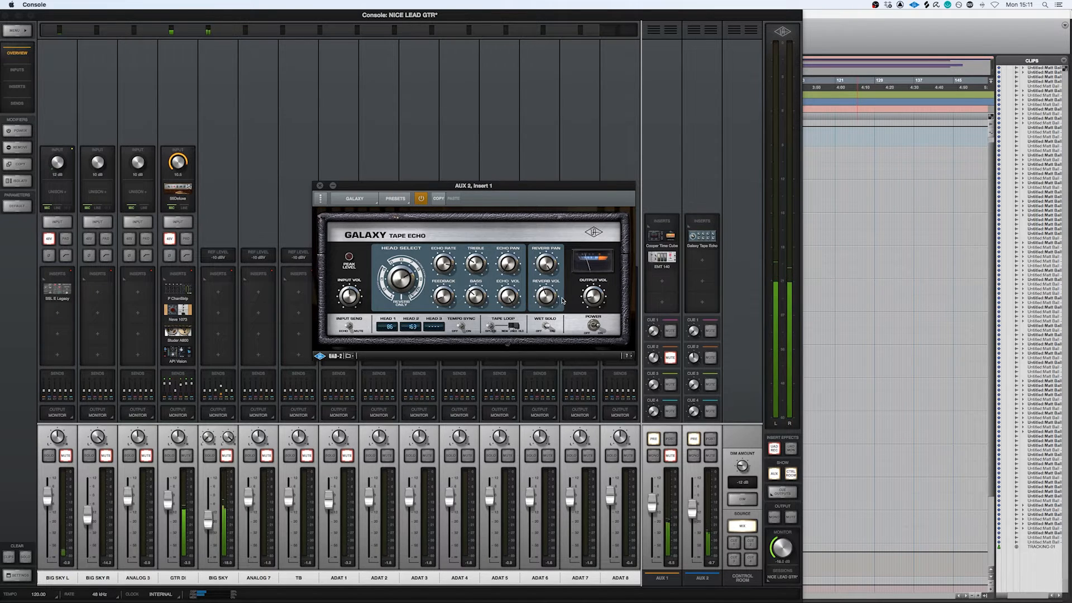
Toggle the BIG SKY and AUX 1 mutes, inspect the BIG SKY channel's sends and close the Galaxy Tape Echo plug-in.
click(226, 455)
click(227, 456)
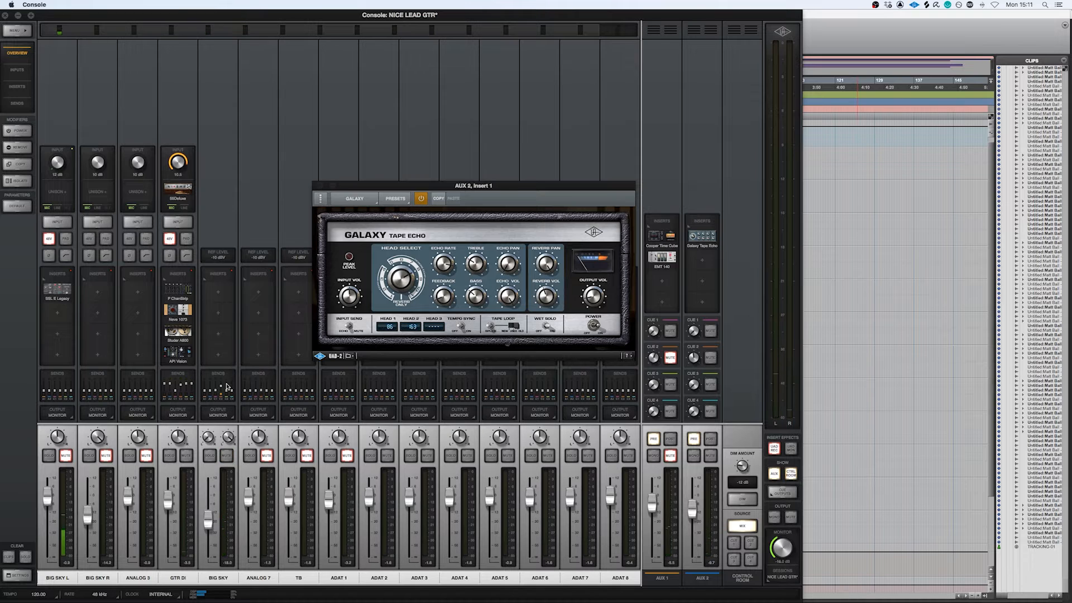
click(226, 386)
click(388, 403)
click(664, 456)
click(671, 456)
click(319, 186)
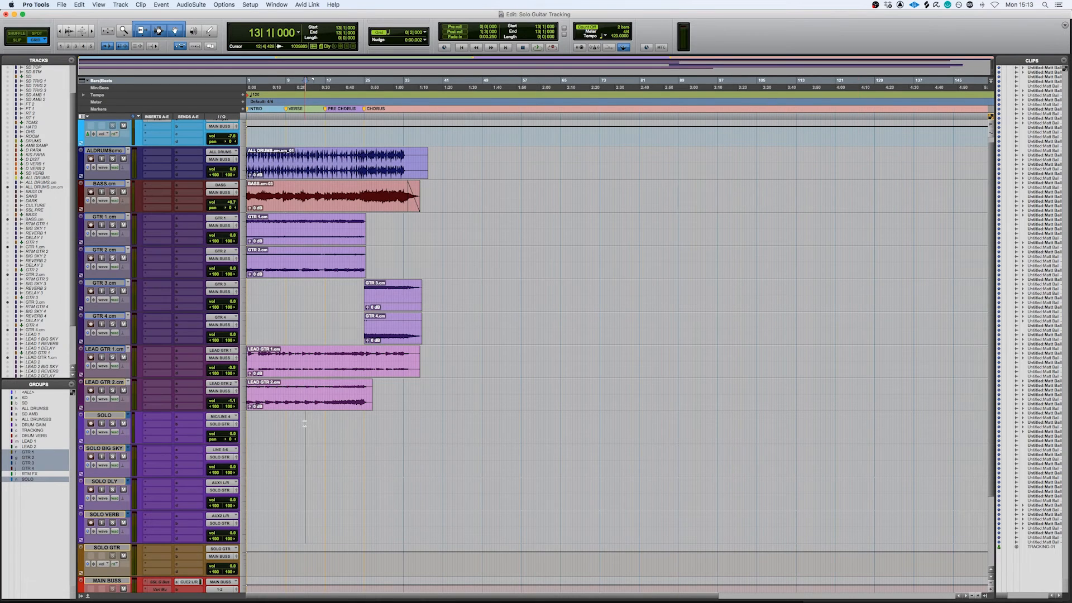
Switch to Pro Tools and return to the session start, selecting the ALL DRUMS clip to check the arrangement.
key(Return)
click(327, 171)
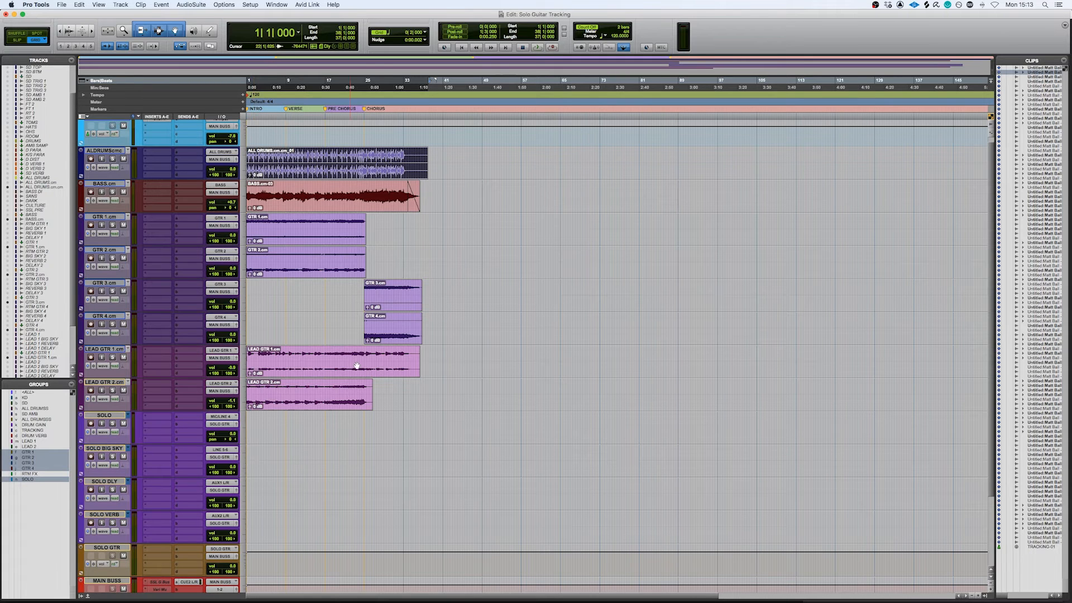
click(348, 291)
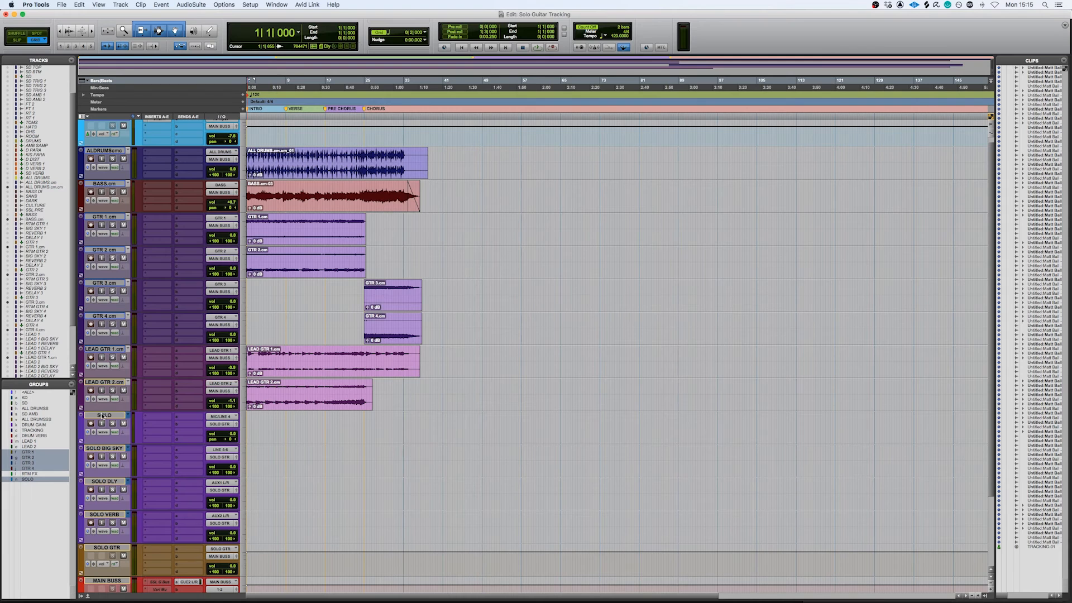
Record-arm the SOLO, SOLO BIG SKY, SOLO DLY and SOLO VERB tracks and start recording over the ALL DRUMS clip's range.
click(44, 483)
click(92, 423)
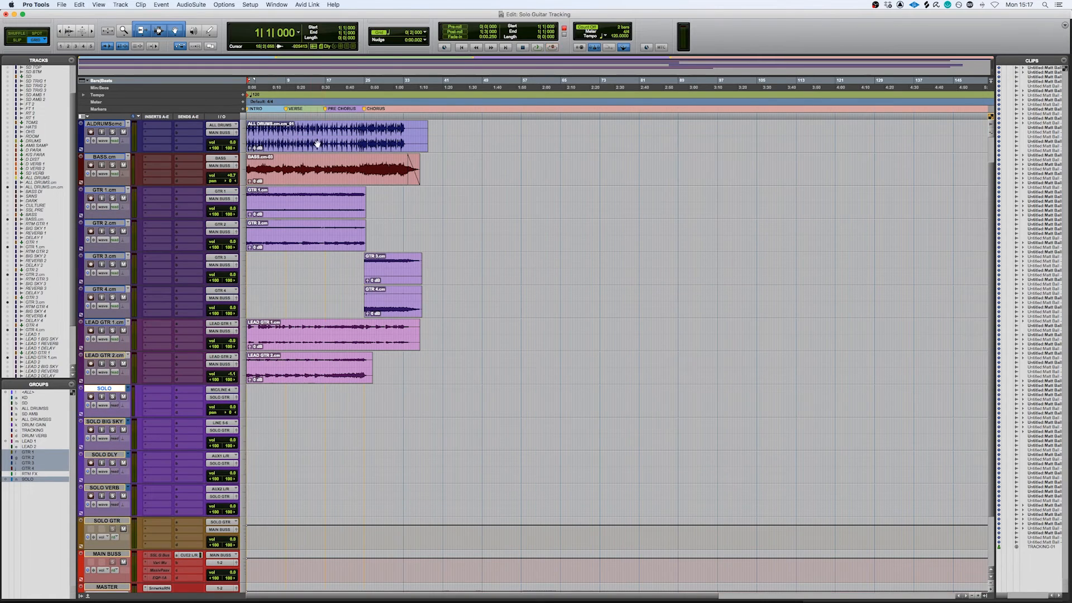
click(303, 148)
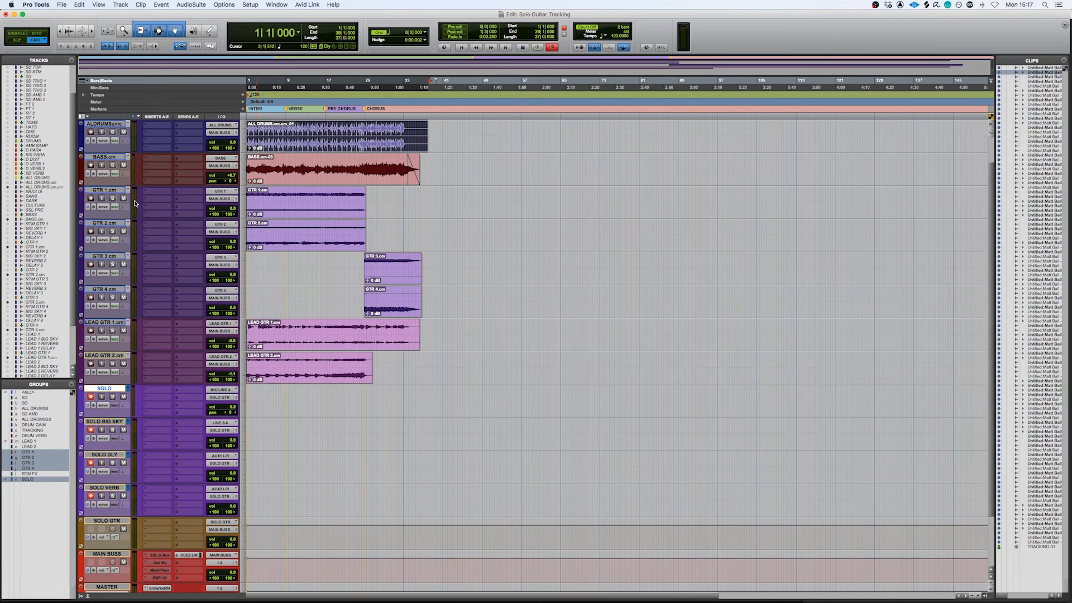
key(space)
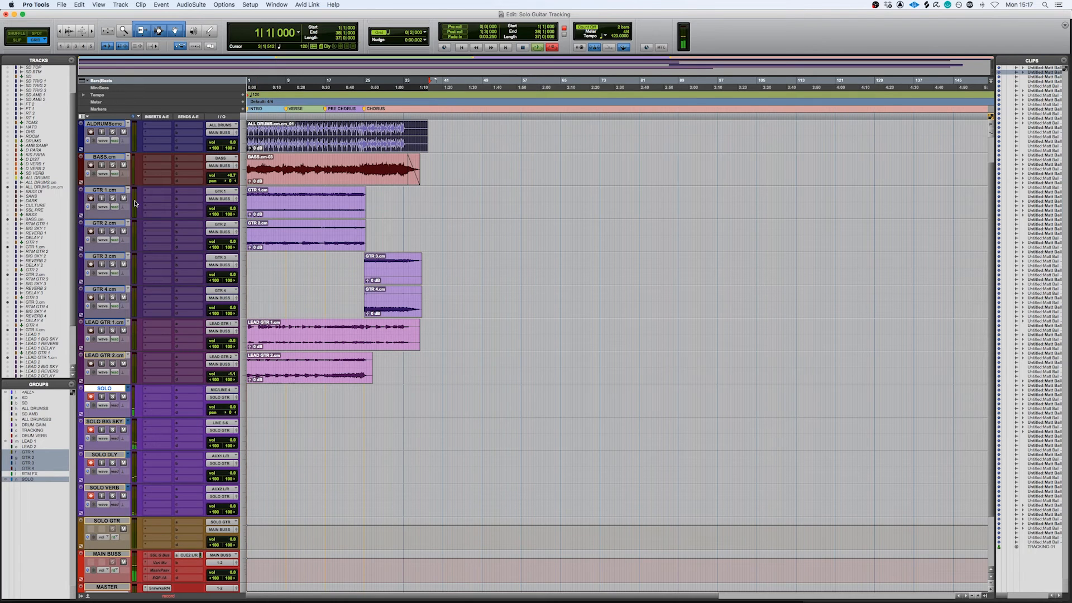